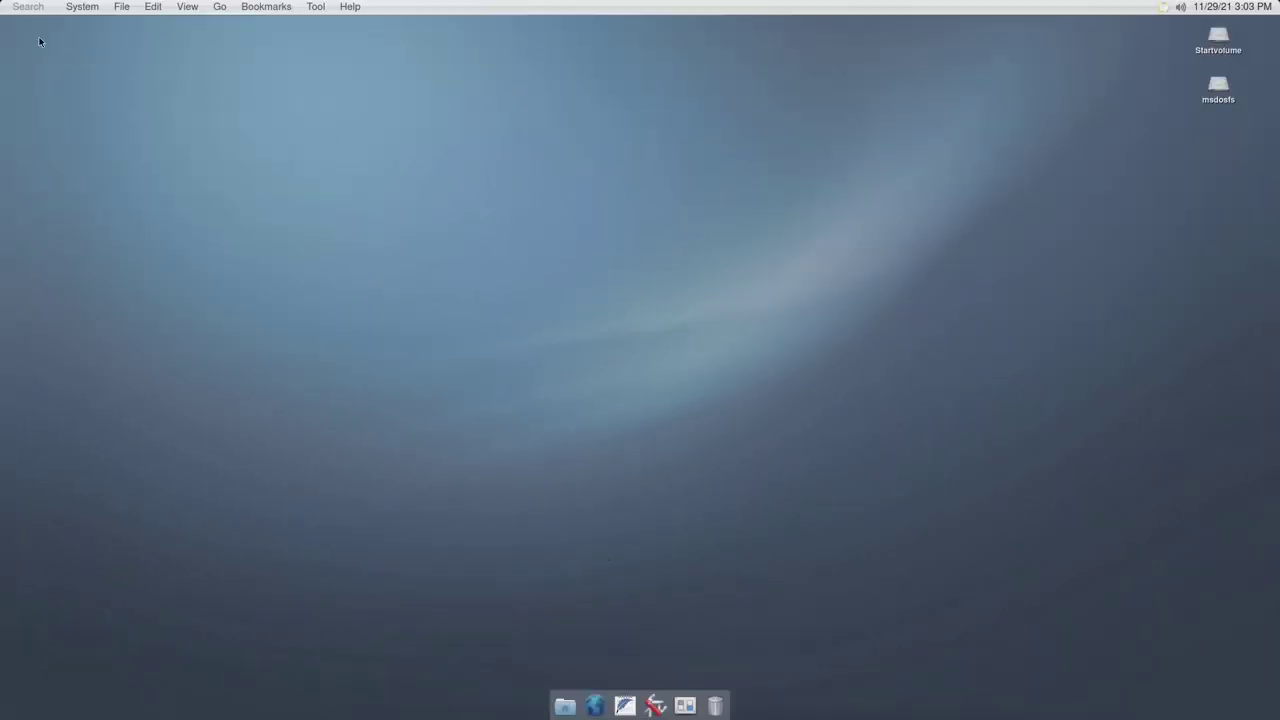
Open the About This Computer information, review the system details and close it.
left_click(76, 8)
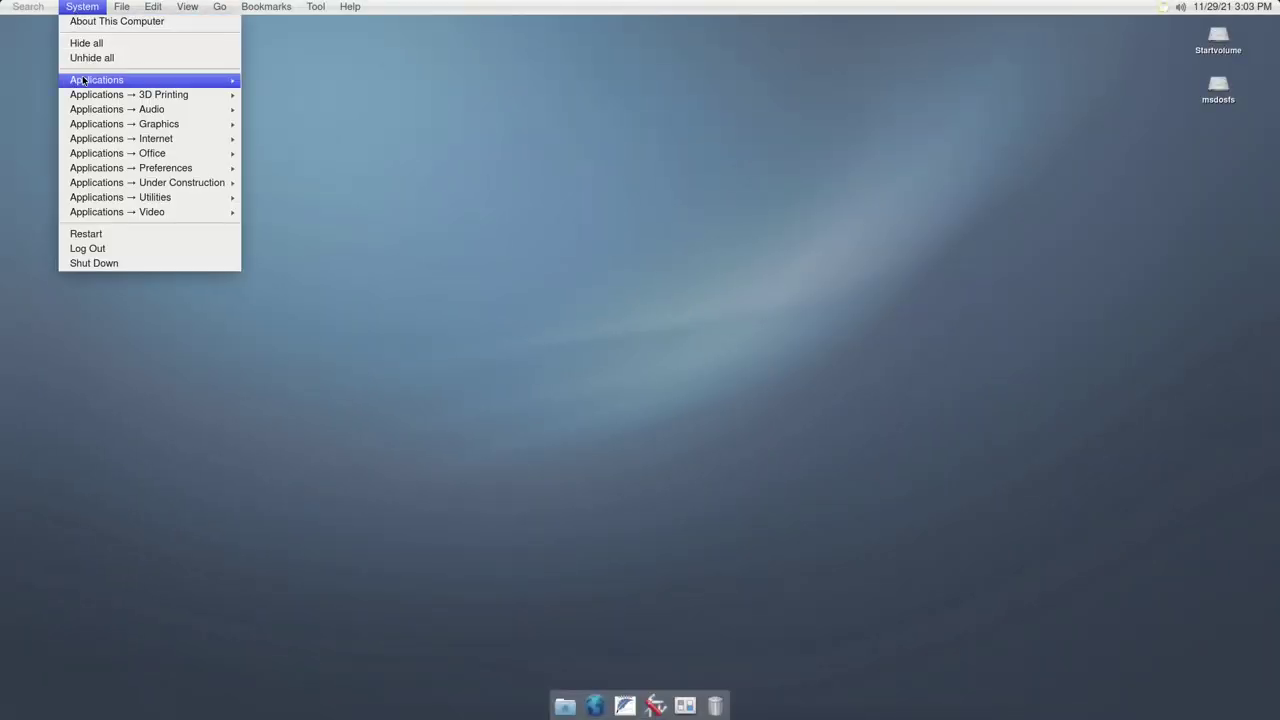
left_click(110, 21)
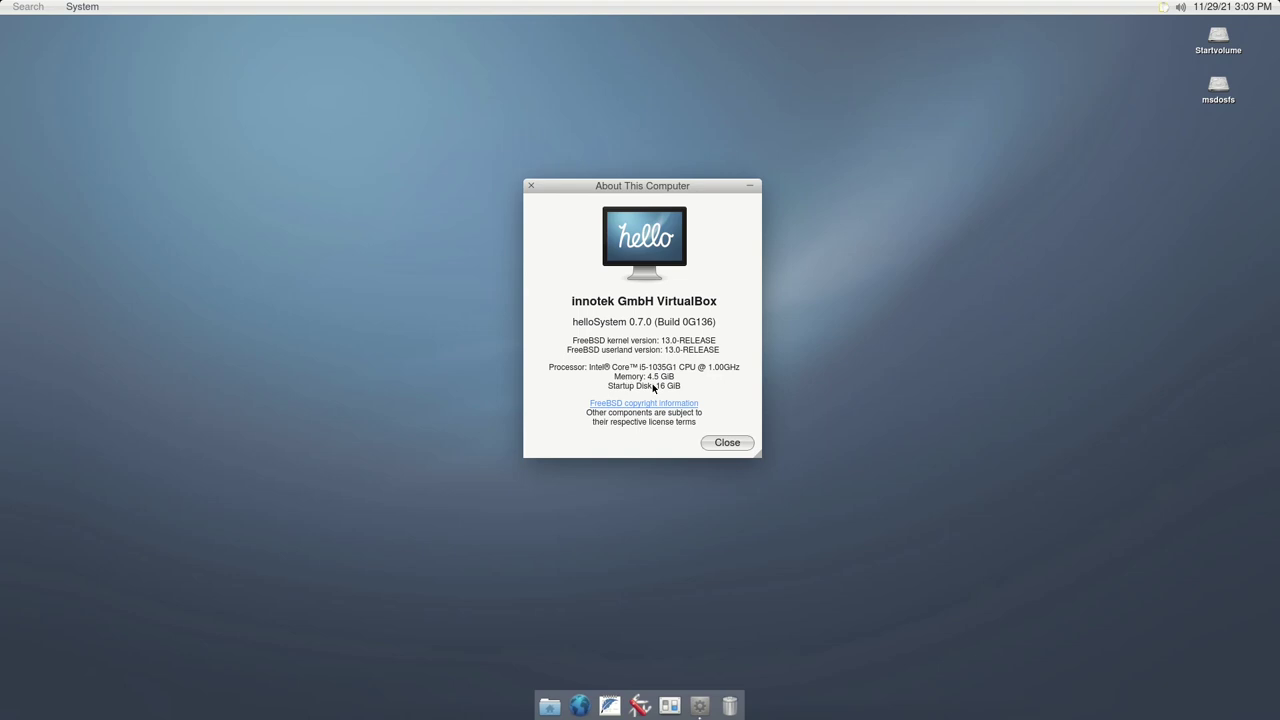
left_click(712, 446)
left_click(78, 8)
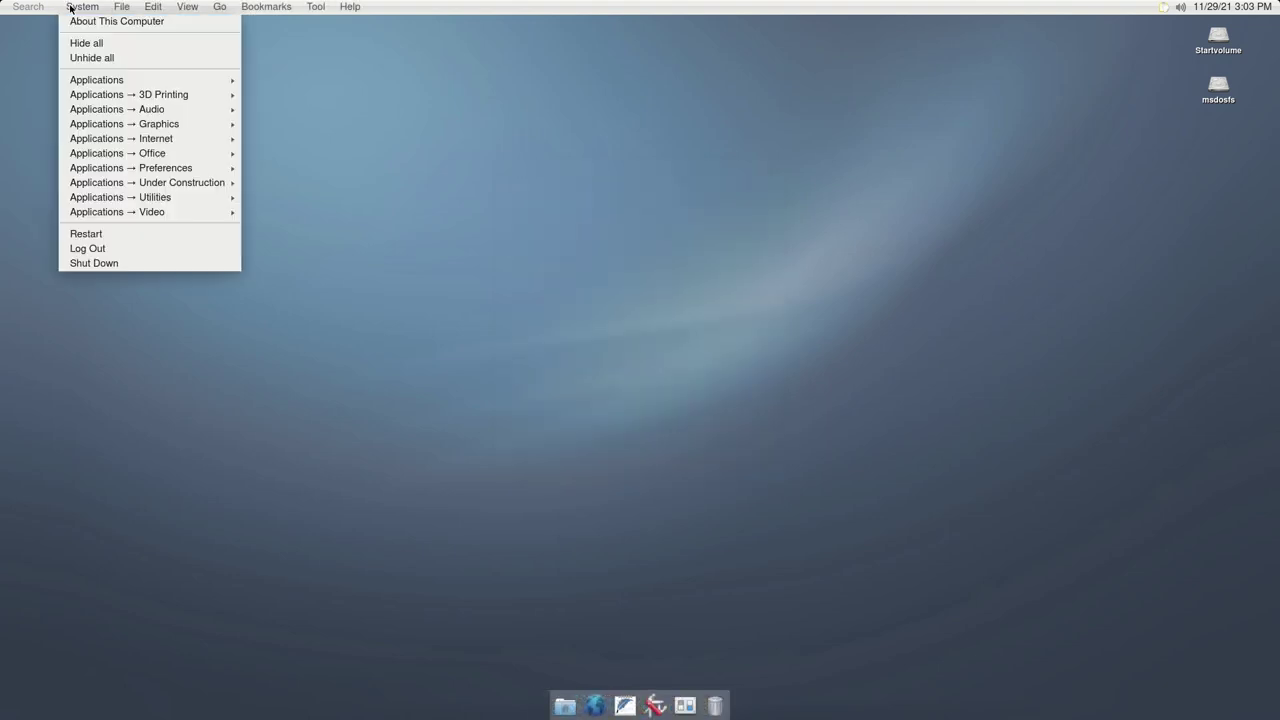
mouse_move(128, 10)
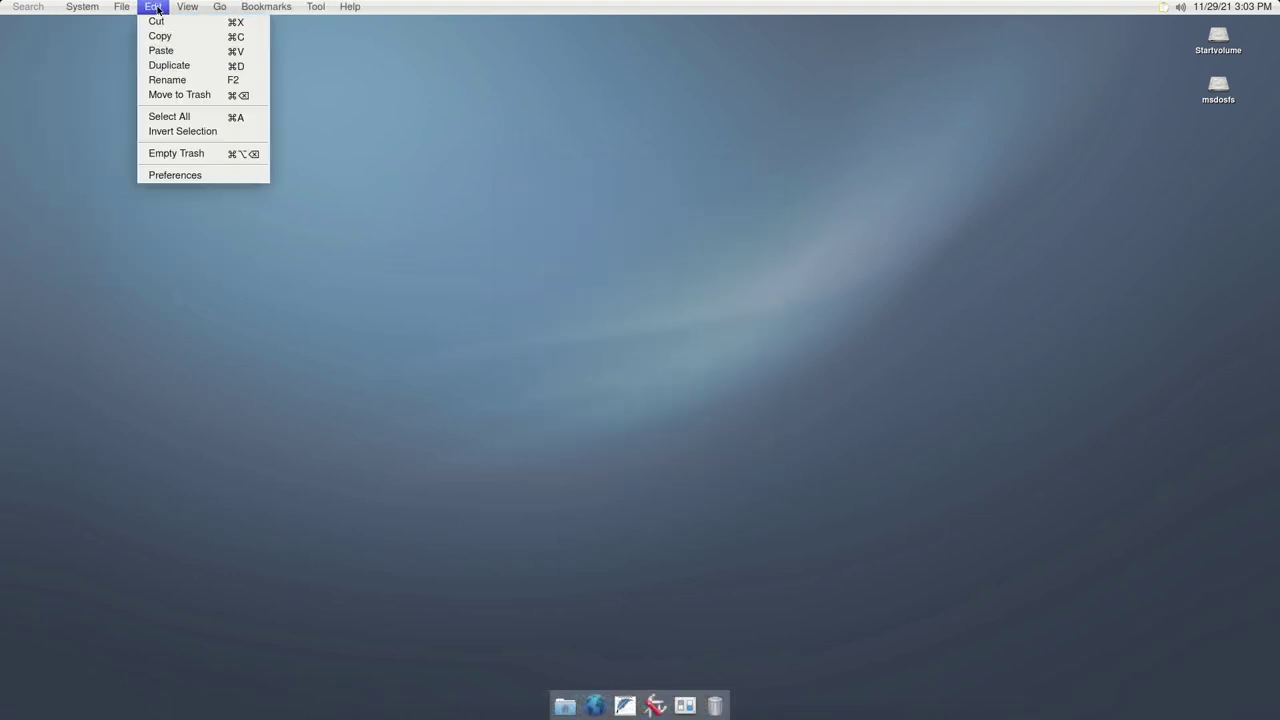
mouse_move(282, 10)
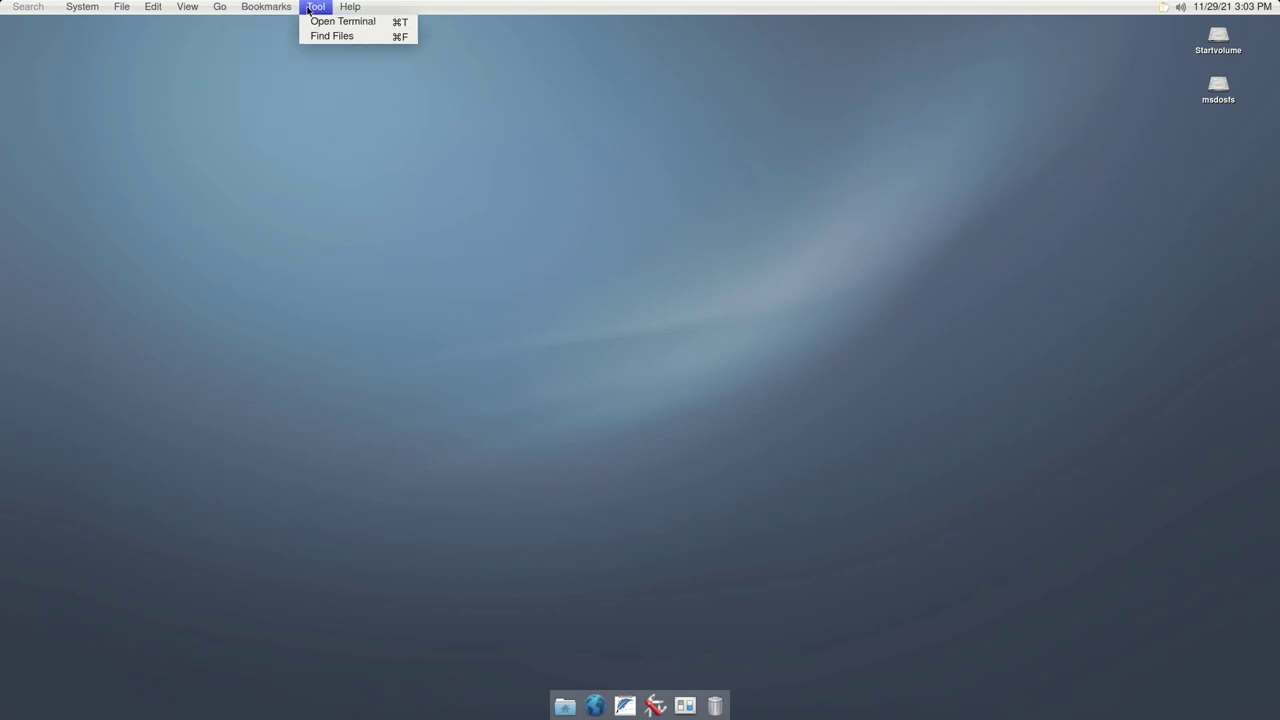
Search the global menu commands for "fi" and "file", moving through the matching entries.
left_click(44, 9)
key("Down")
key("Down")
key("Down")
key("Down")
key("Down")
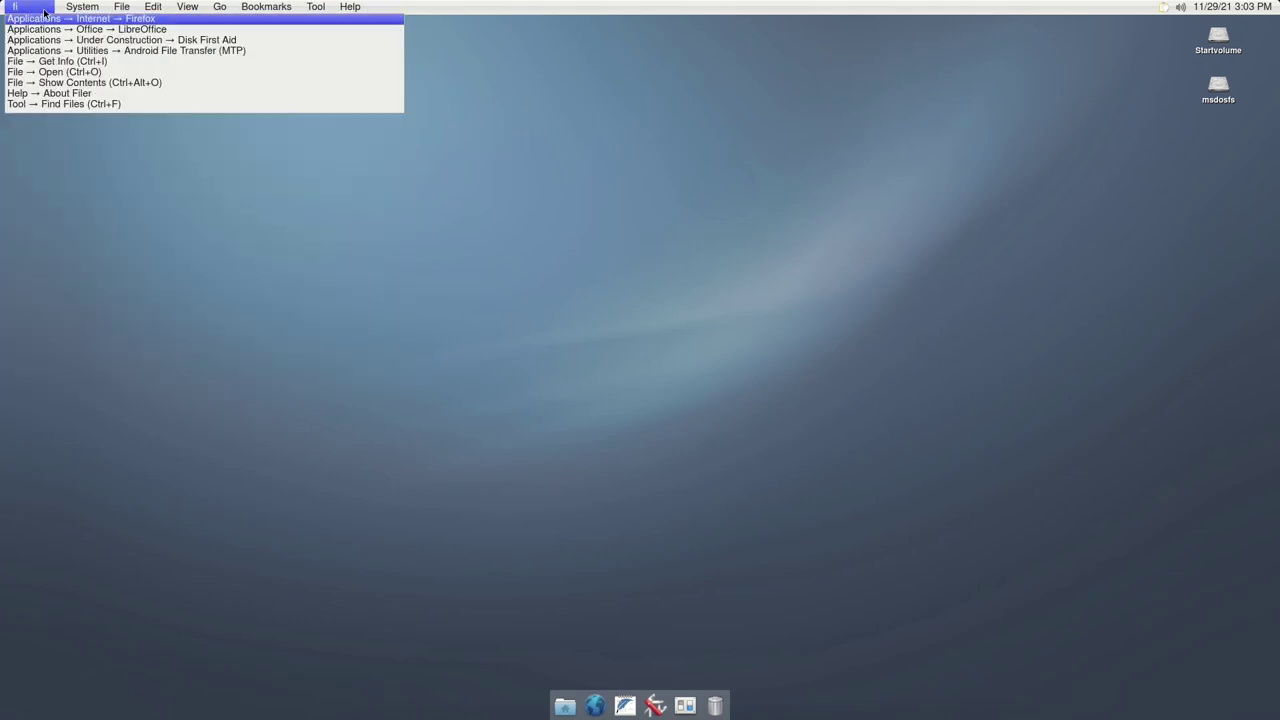
key("Down")
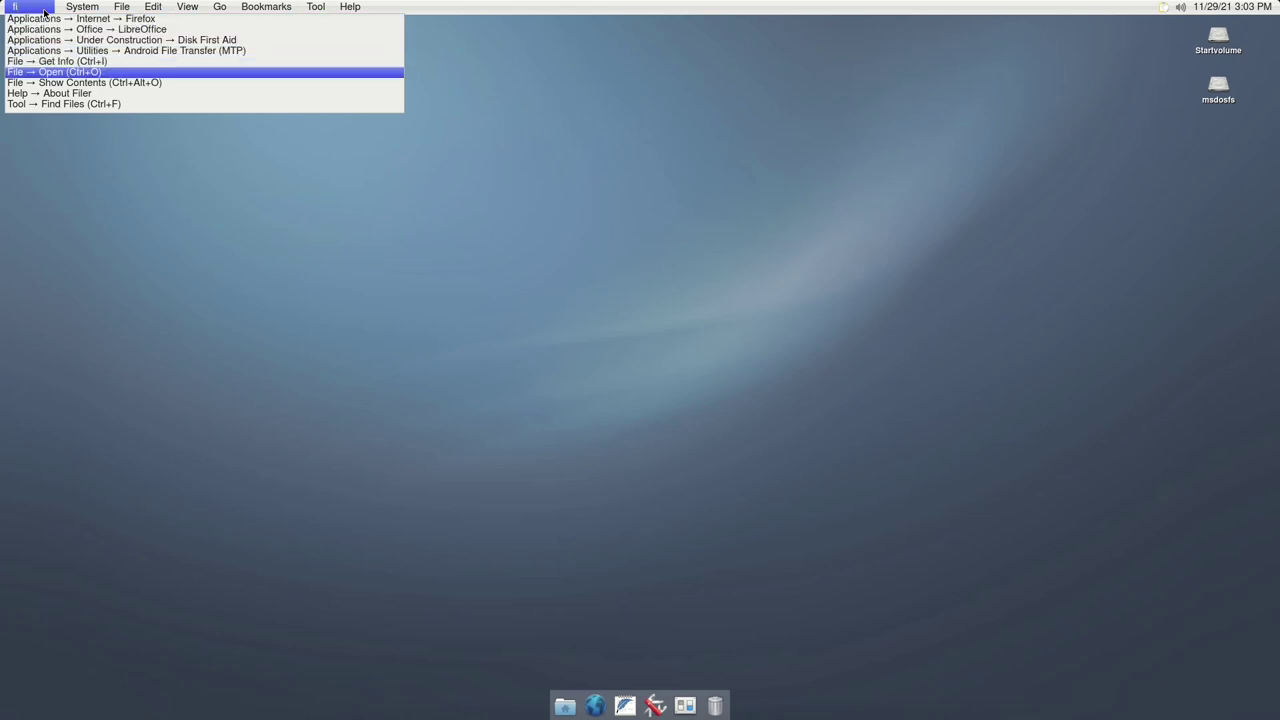
key("Return")
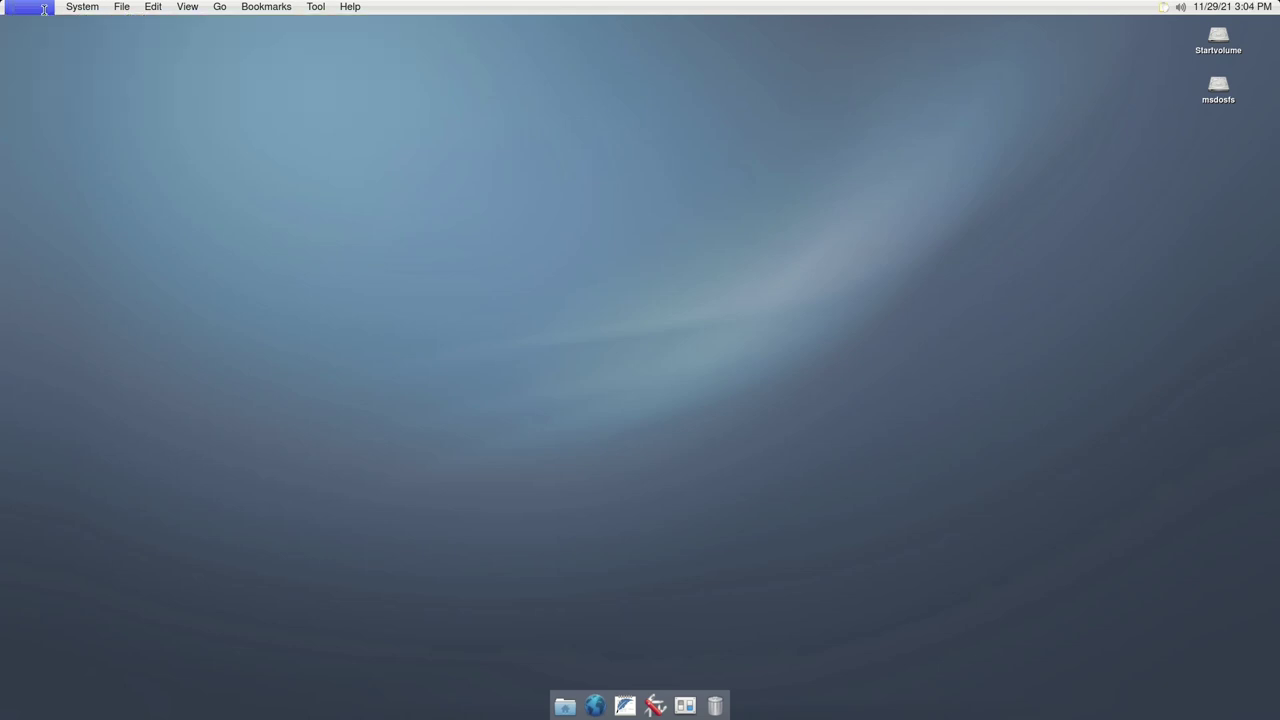
type("file")
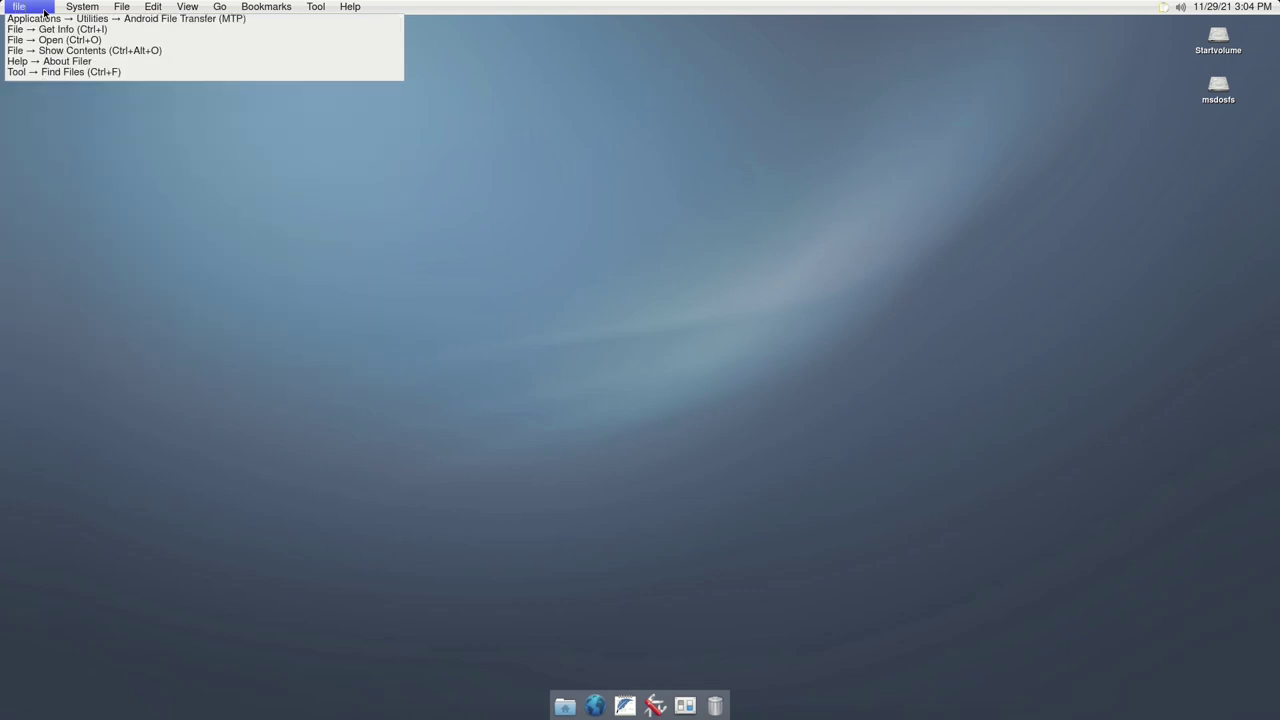
key("Return")
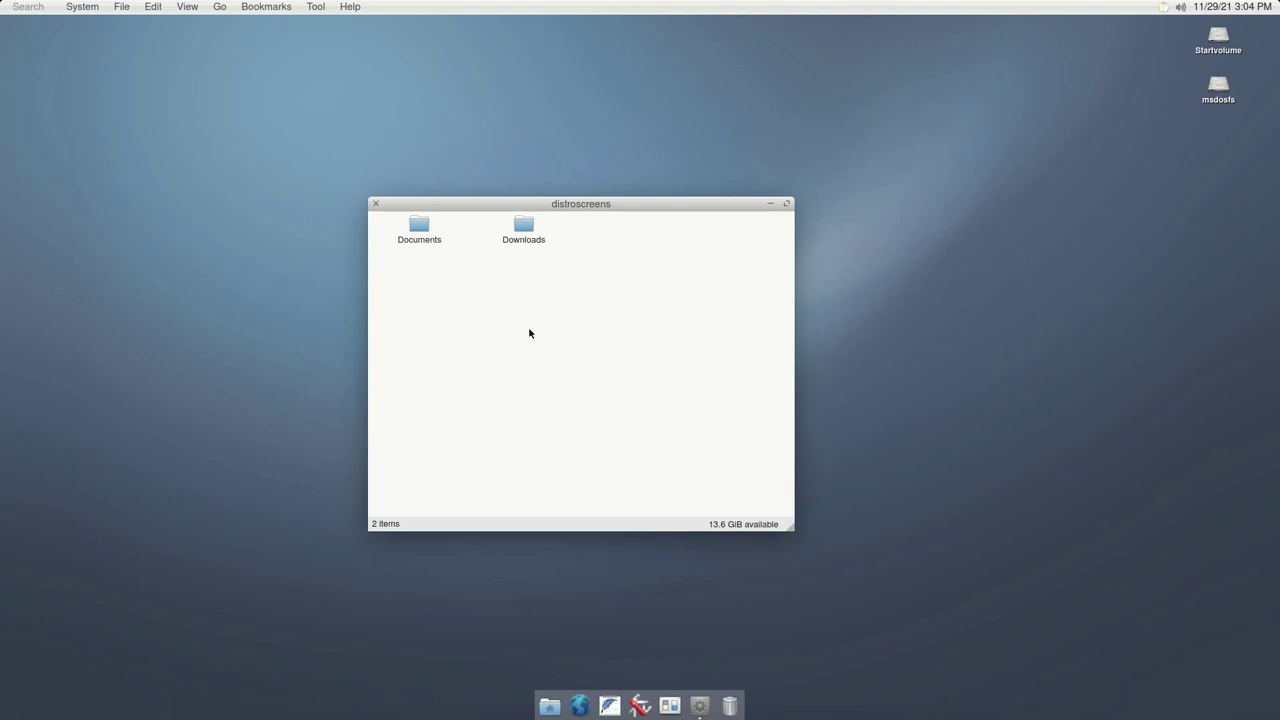
Open each parent folder from the home folder up to the root, and open the System folder.
key("ctrl+Up")
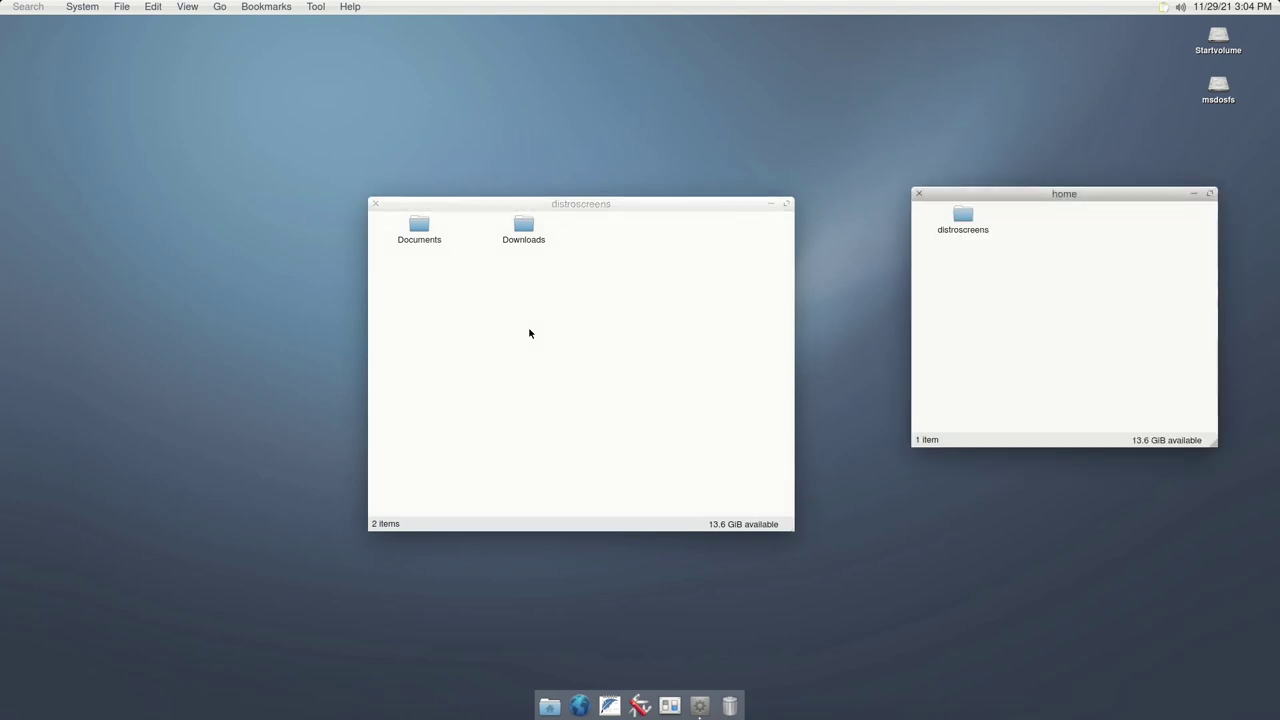
key("ctrl+Up")
key("ctrl+Up")
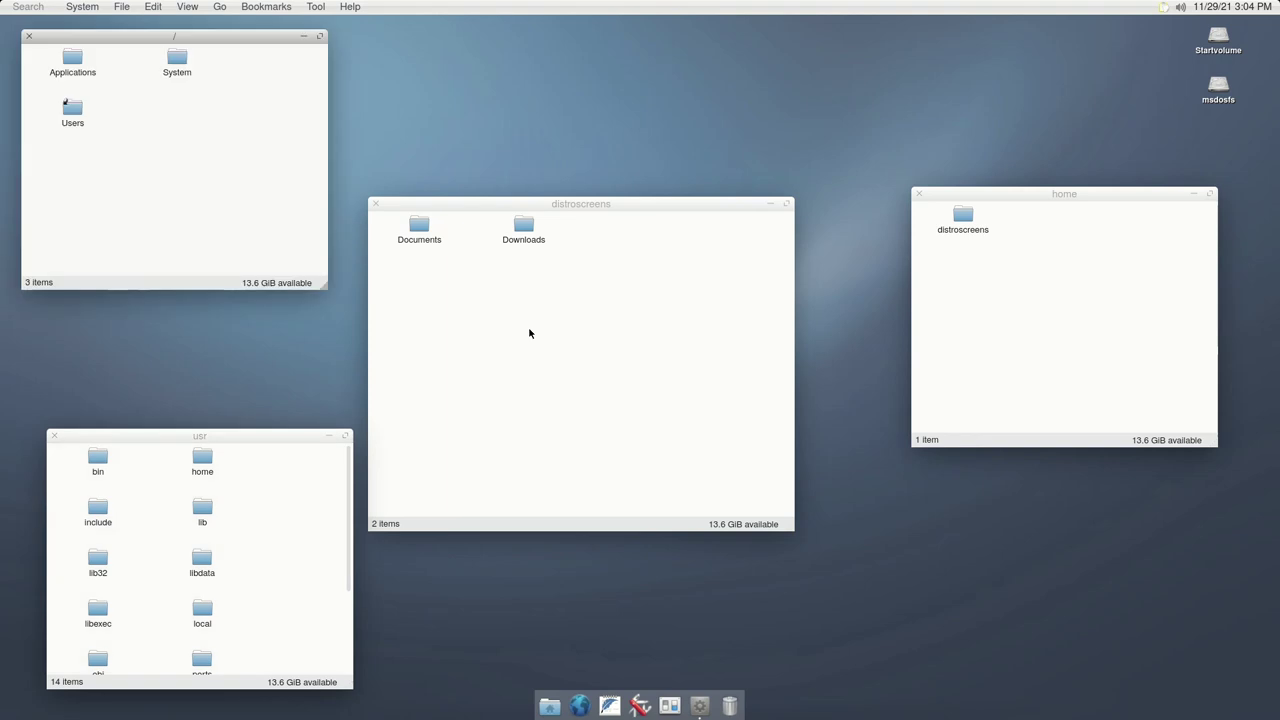
double_click(160, 70)
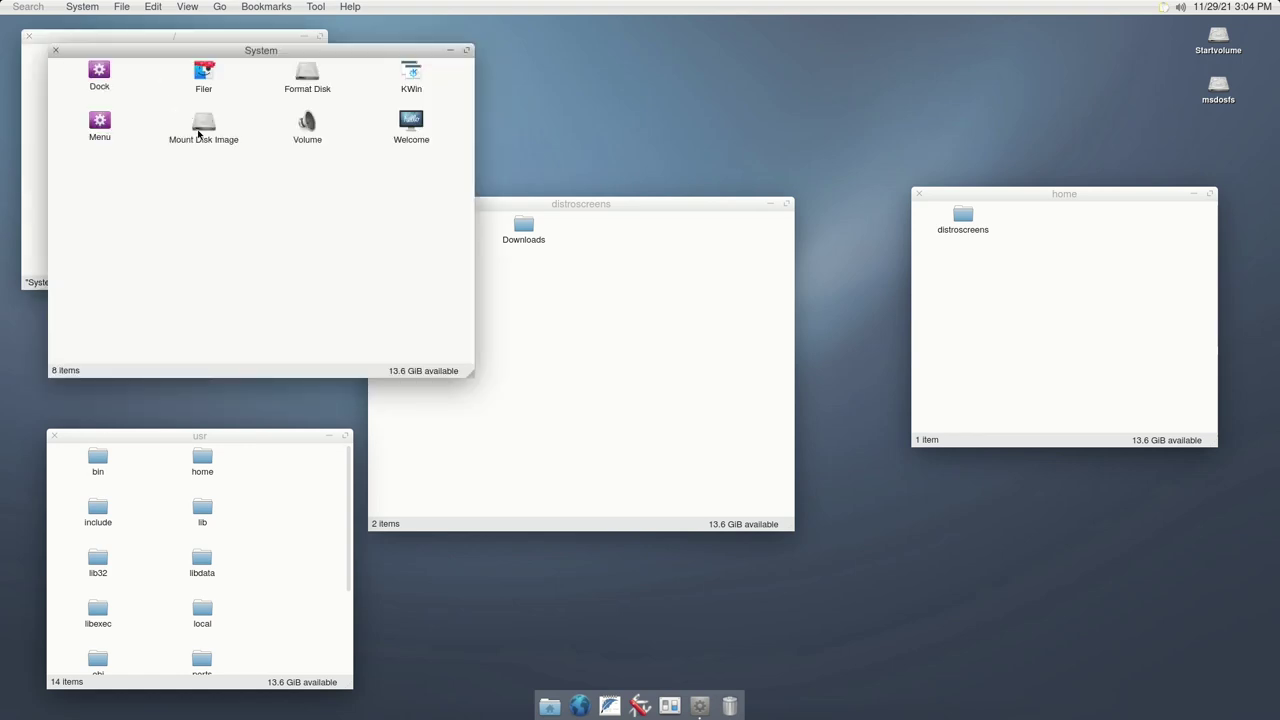
Launch Mount Disk Image from the System folder and close its file selection dialog.
double_click(200, 133)
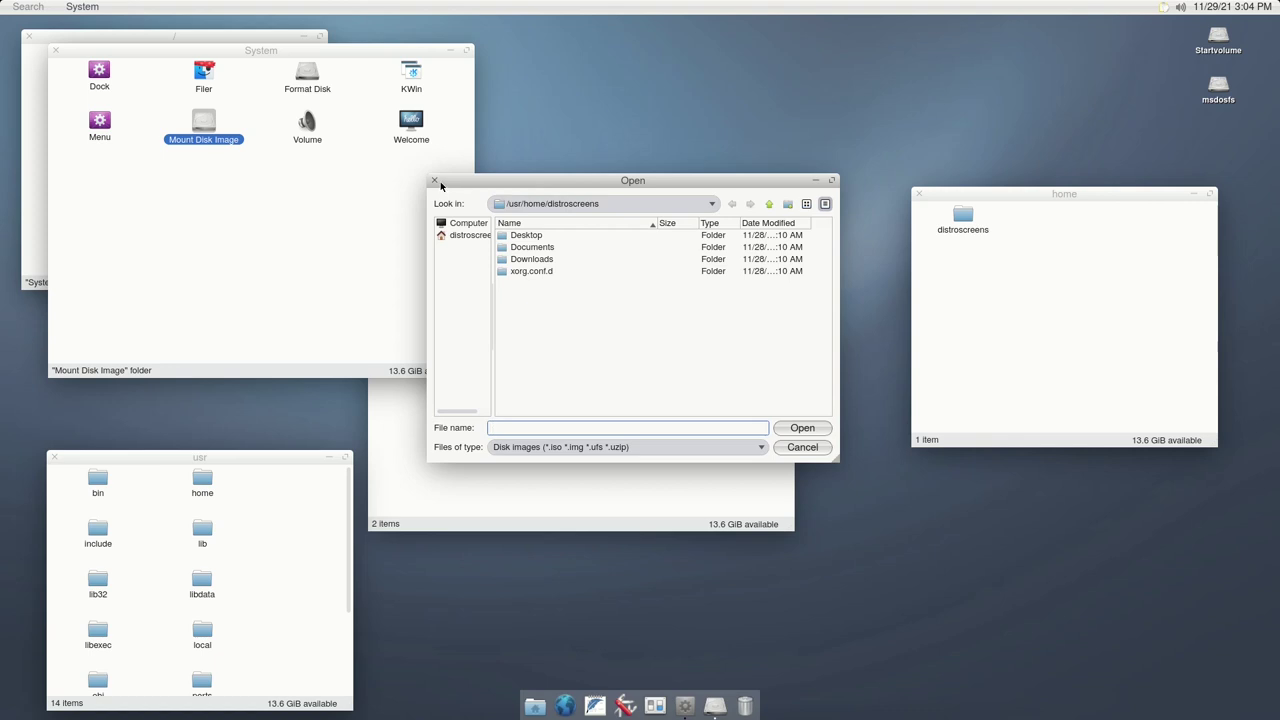
left_click(434, 181)
Cycle through the open folder windows with the window switcher.
mouse_move(2, 5)
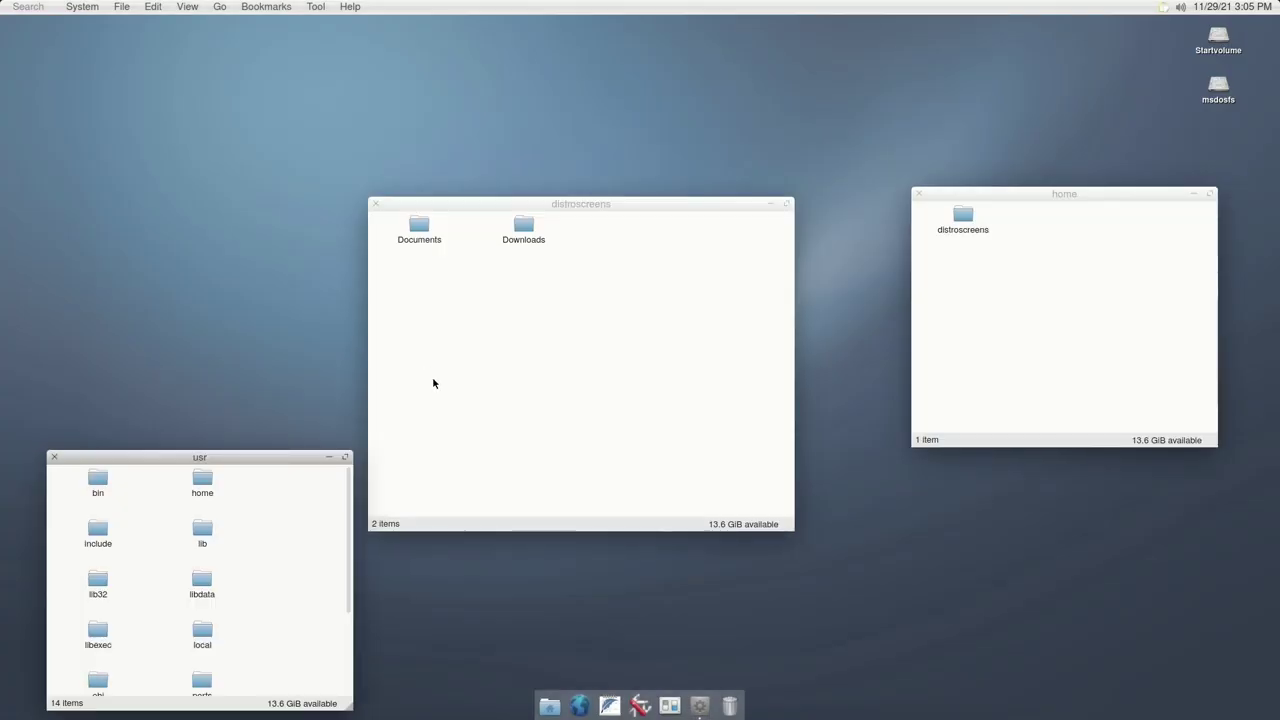
key("ctrl+w")
key("alt+Tab")
key("alt+Tab")
key("alt+Tab")
key("alt+Tab")
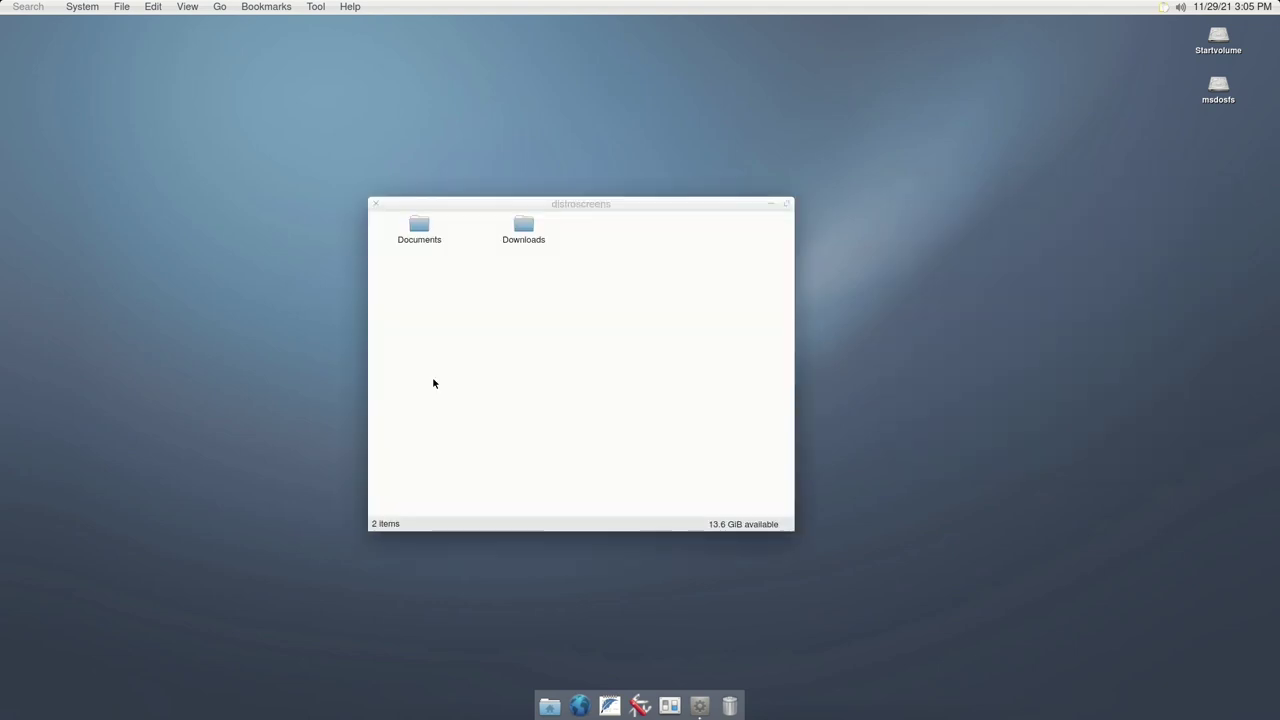
key("alt+Tab")
key("alt+Tab")
key("alt+Tab")
key("alt+Tab")
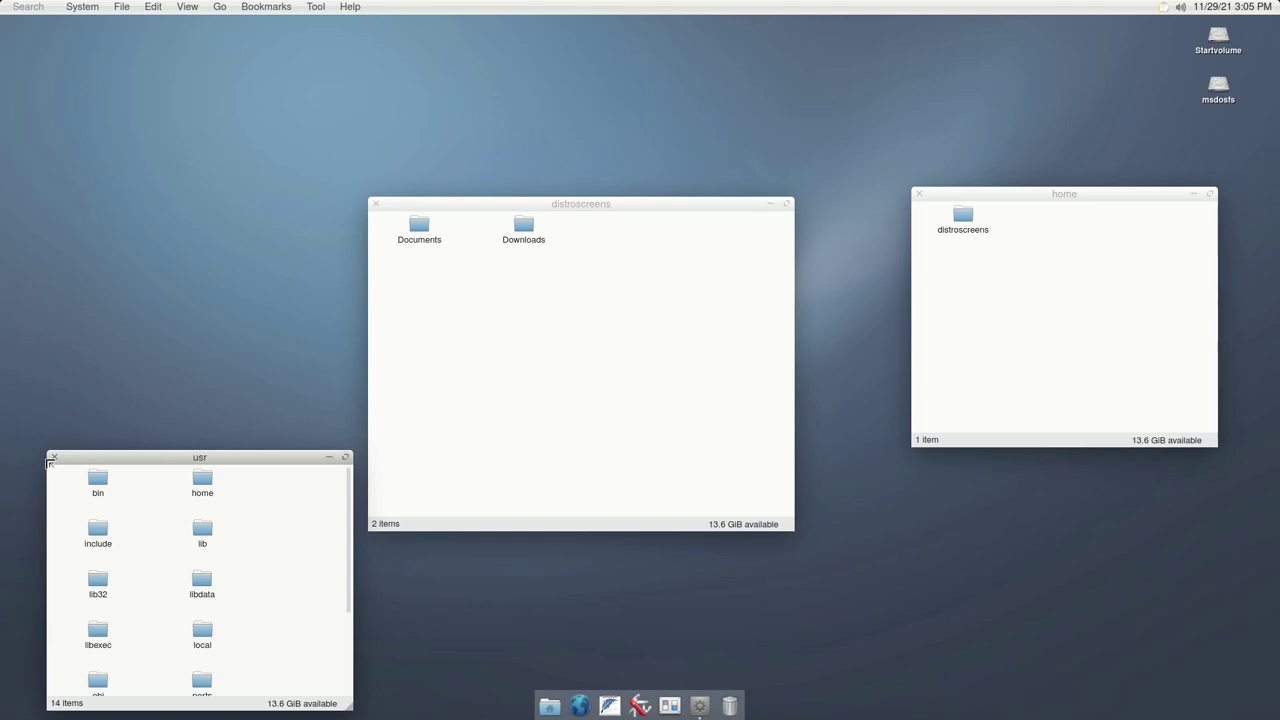
key("alt+Tab")
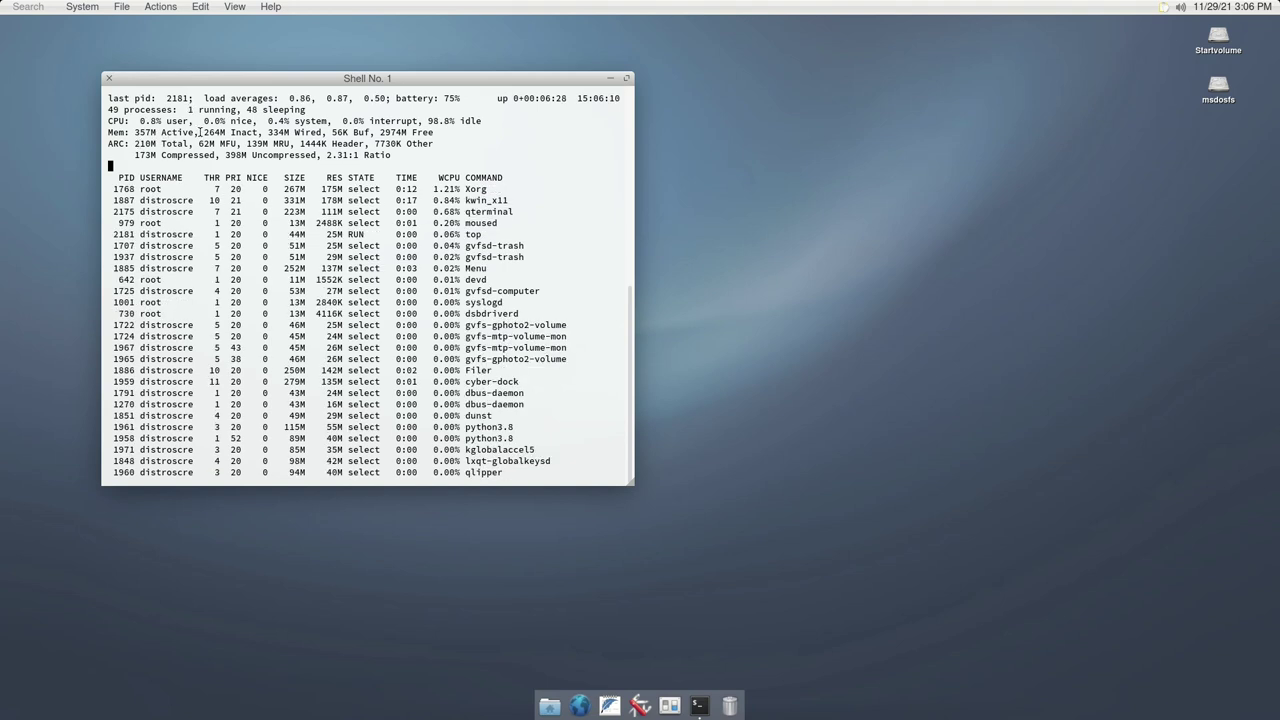
Roll the terminal window showing top up and back down, and maximize it.
double_click(316, 86)
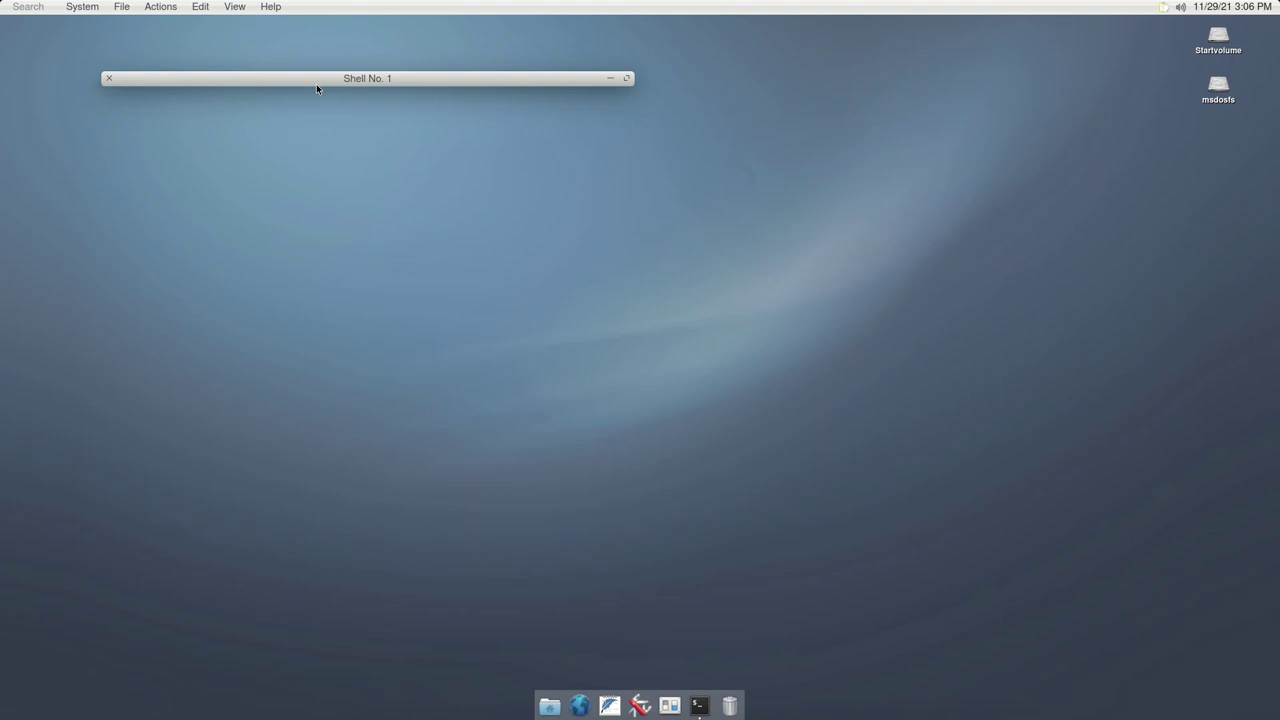
double_click(316, 86)
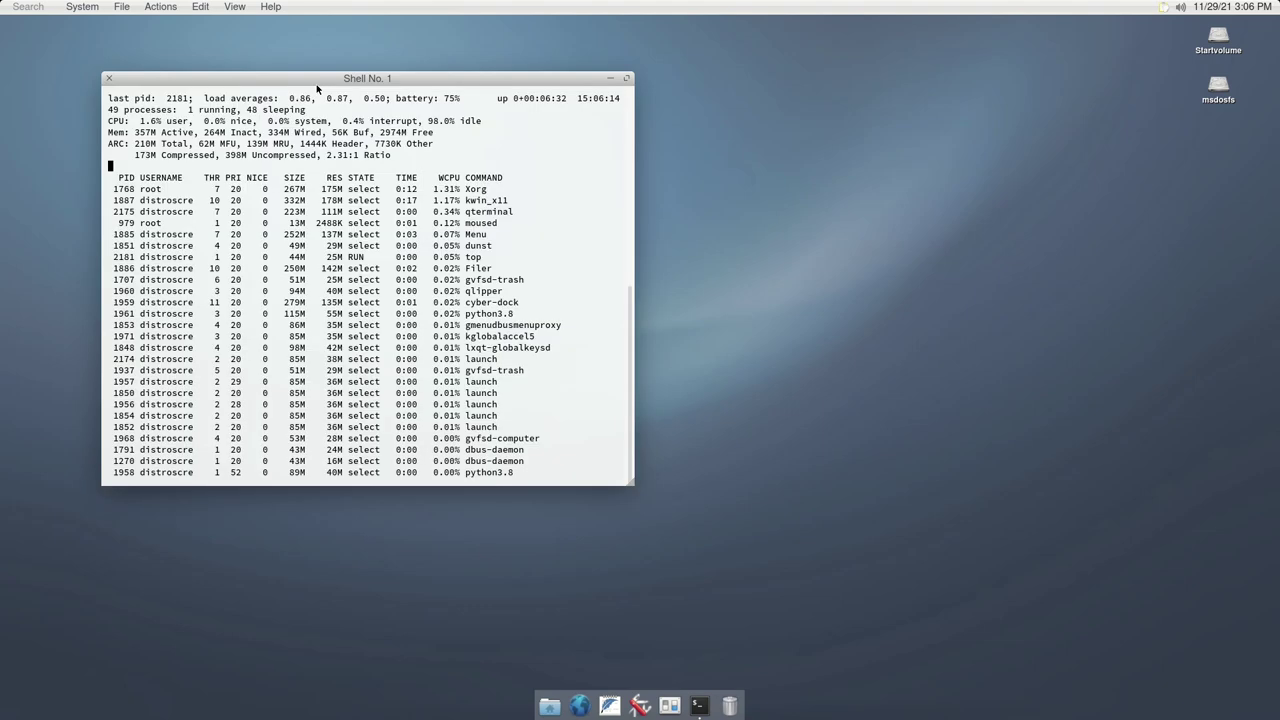
left_click(627, 79)
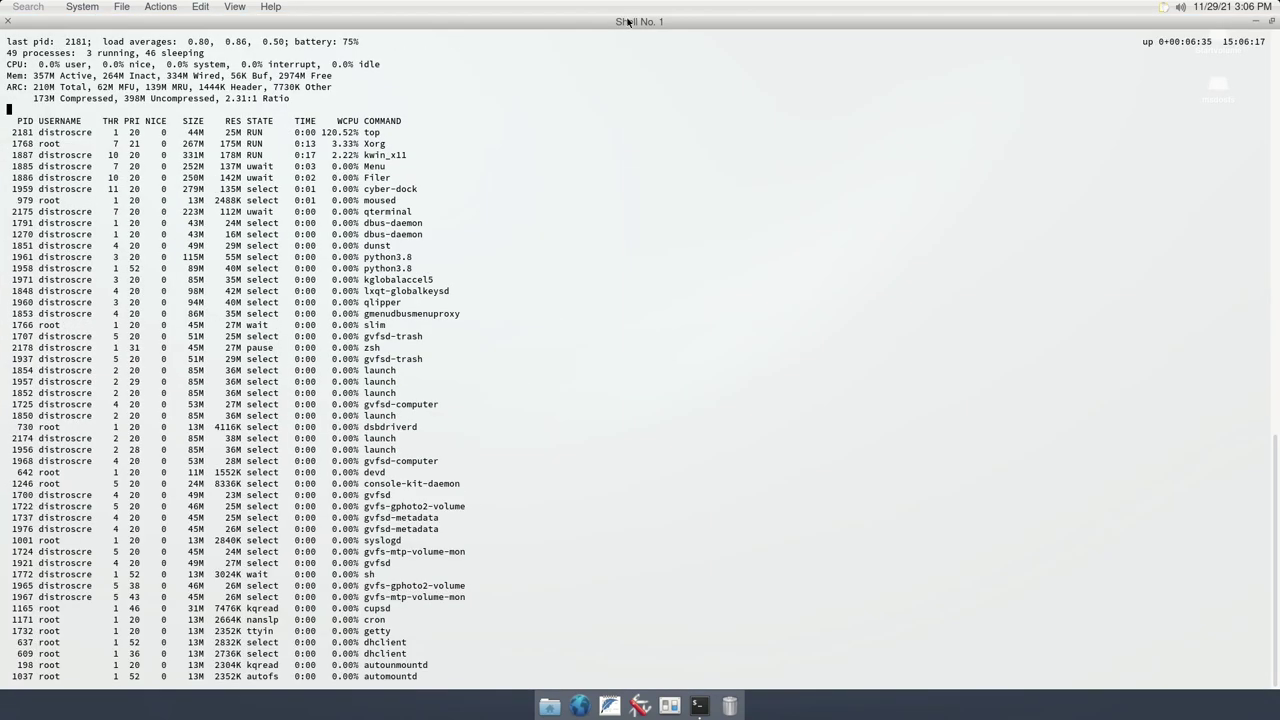
left_click_drag(632, 11, 657, 94)
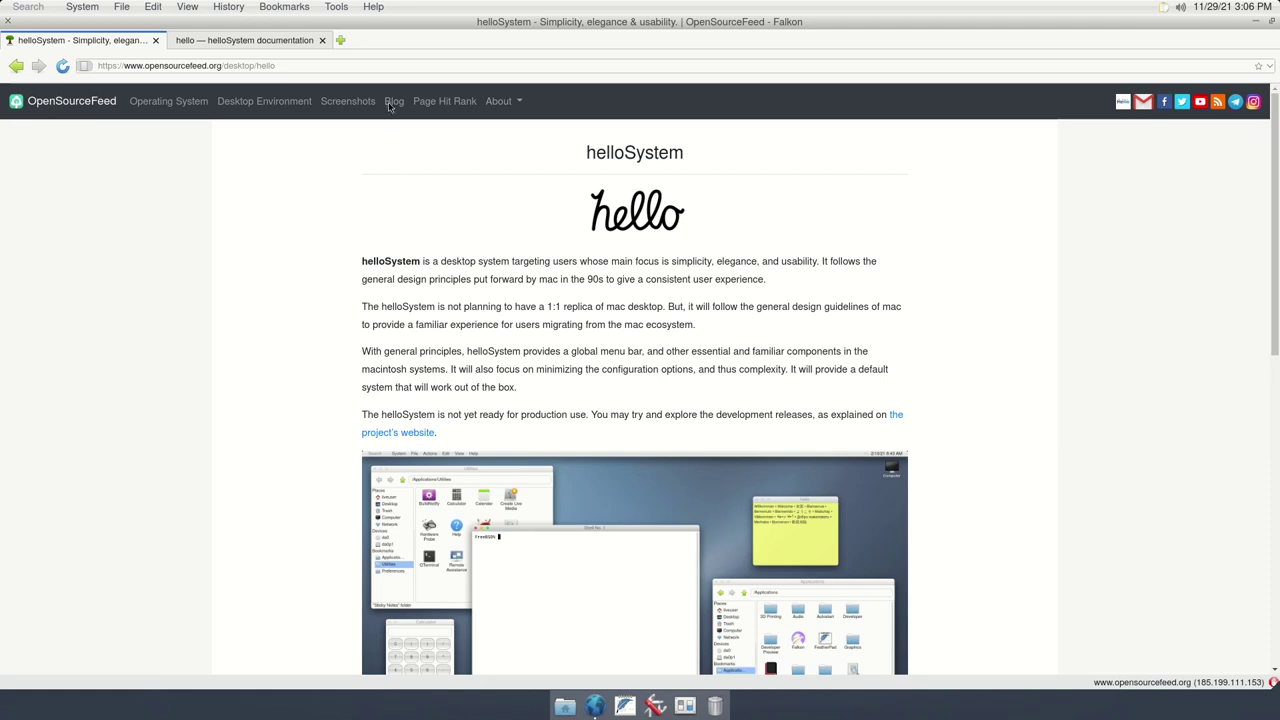
Open the About Falkon information for the web browser.
left_click(384, 7)
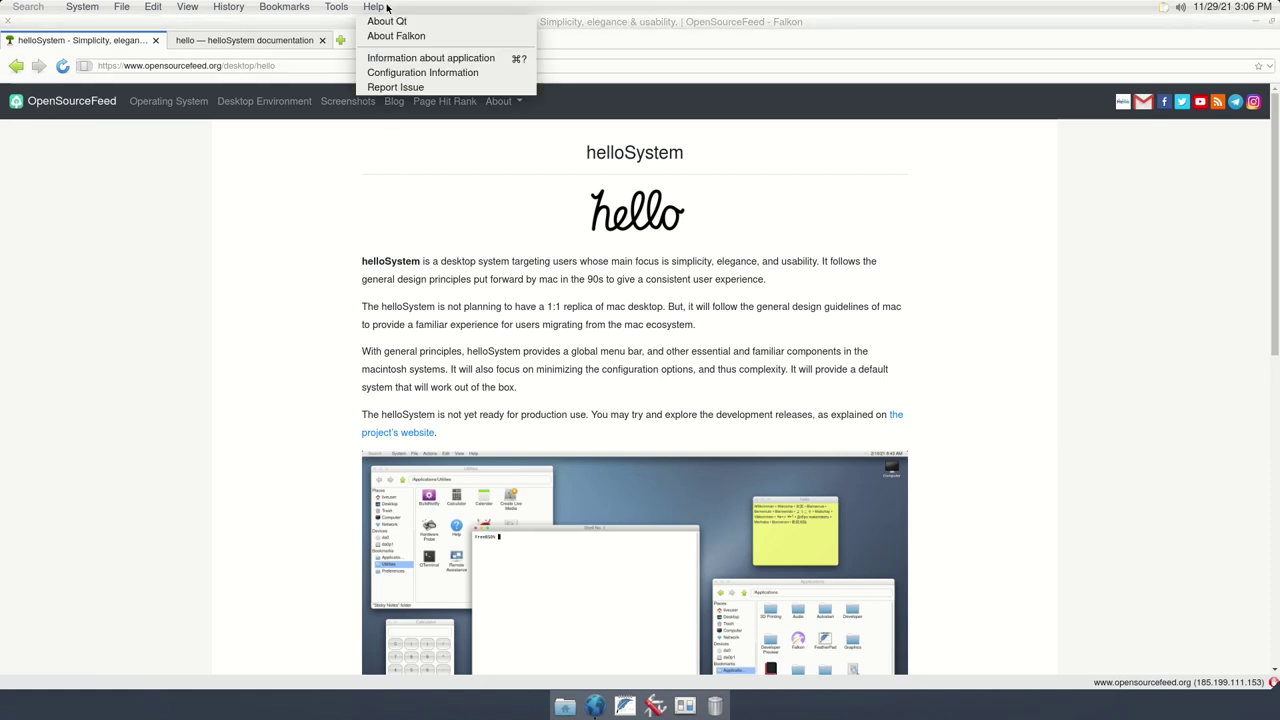
left_click(385, 38)
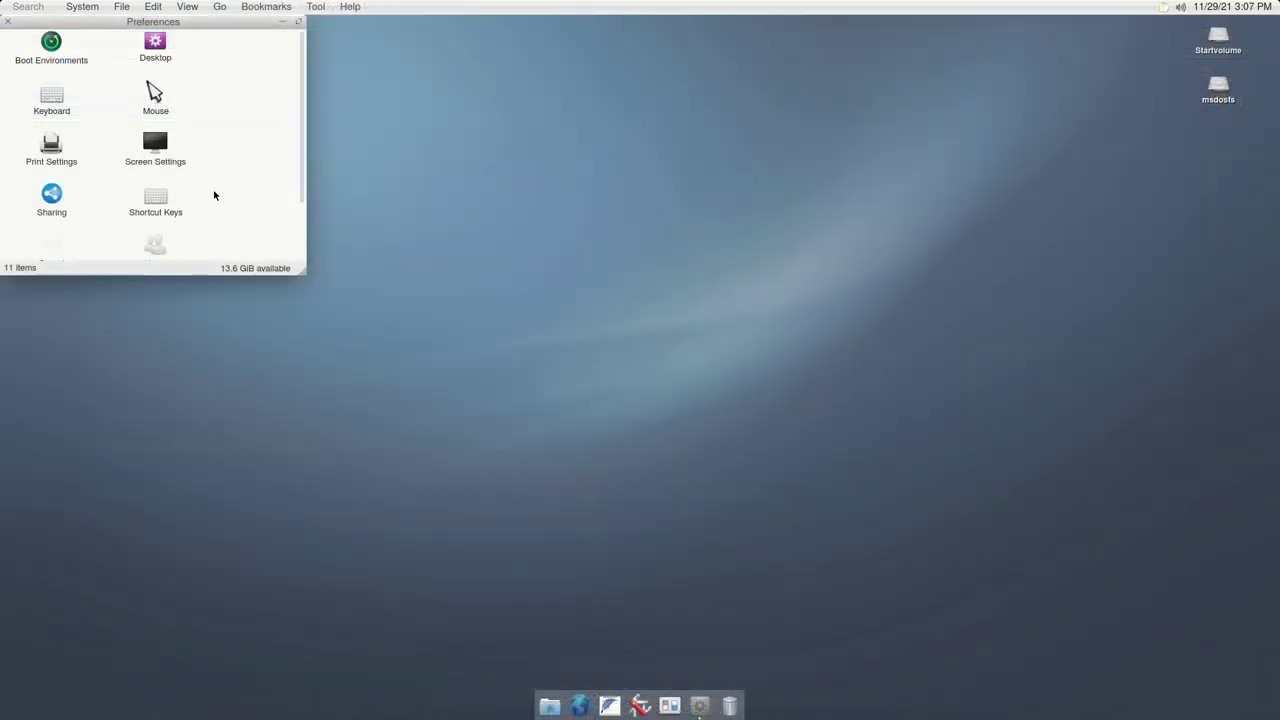
Enlarge the Preferences window and try to open Wireless Networks by entering the account password.
left_click_drag(305, 273, 468, 370)
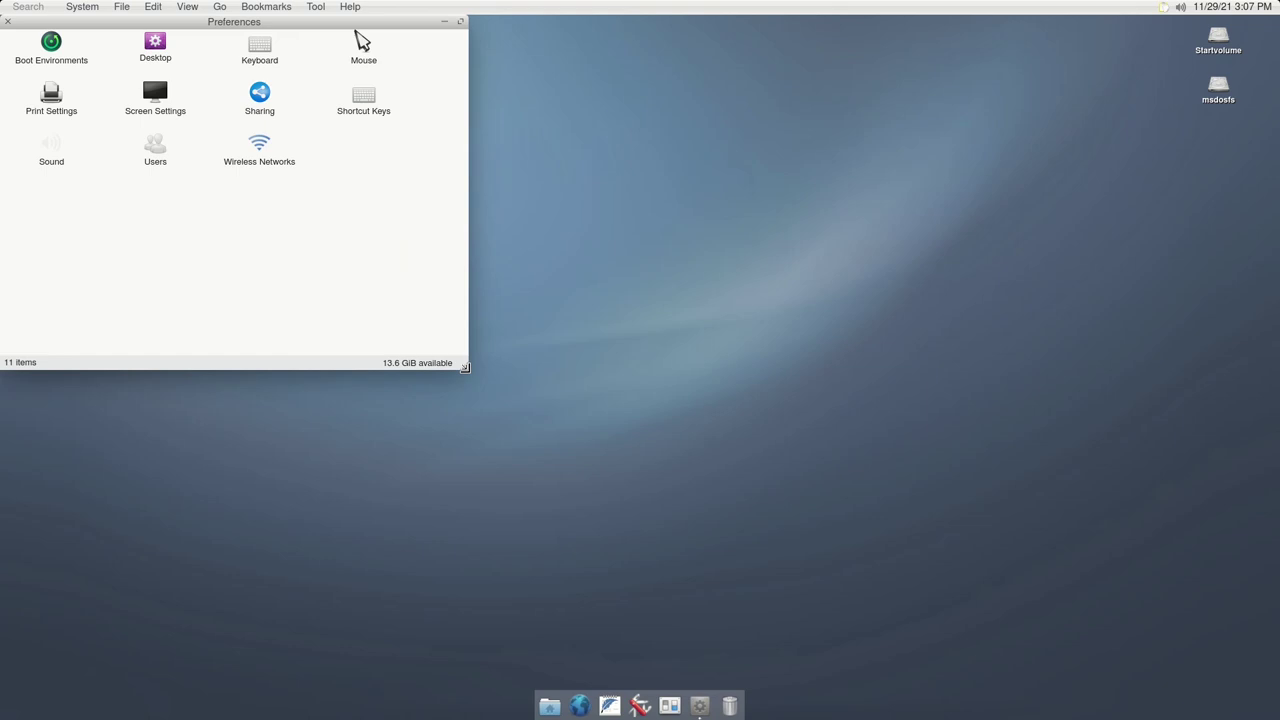
double_click(259, 145)
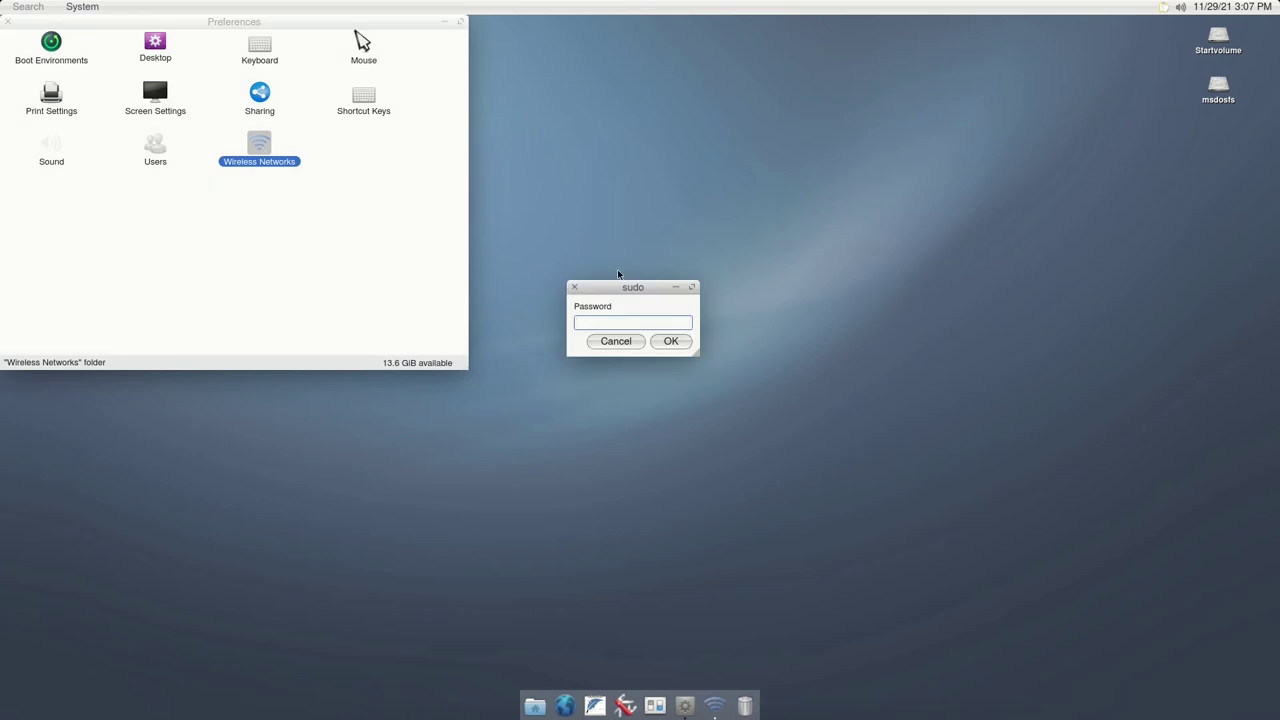
type("*********")
key("Return")
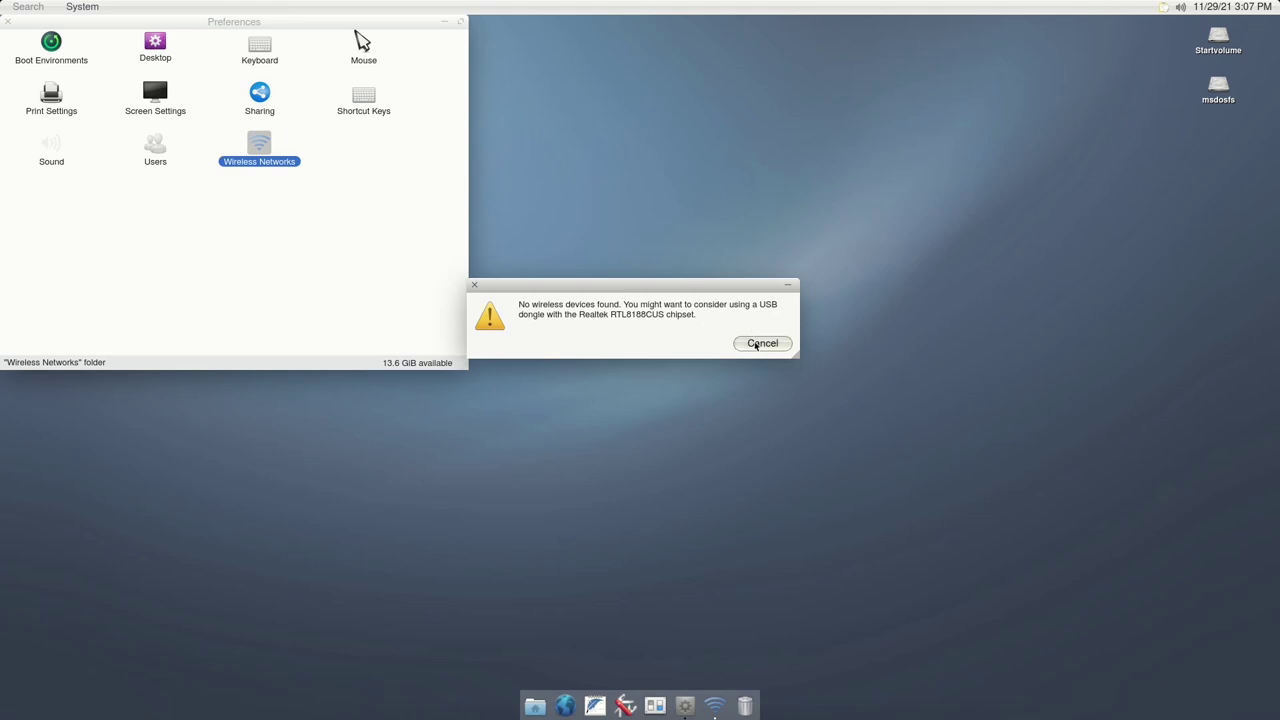
left_click(760, 343)
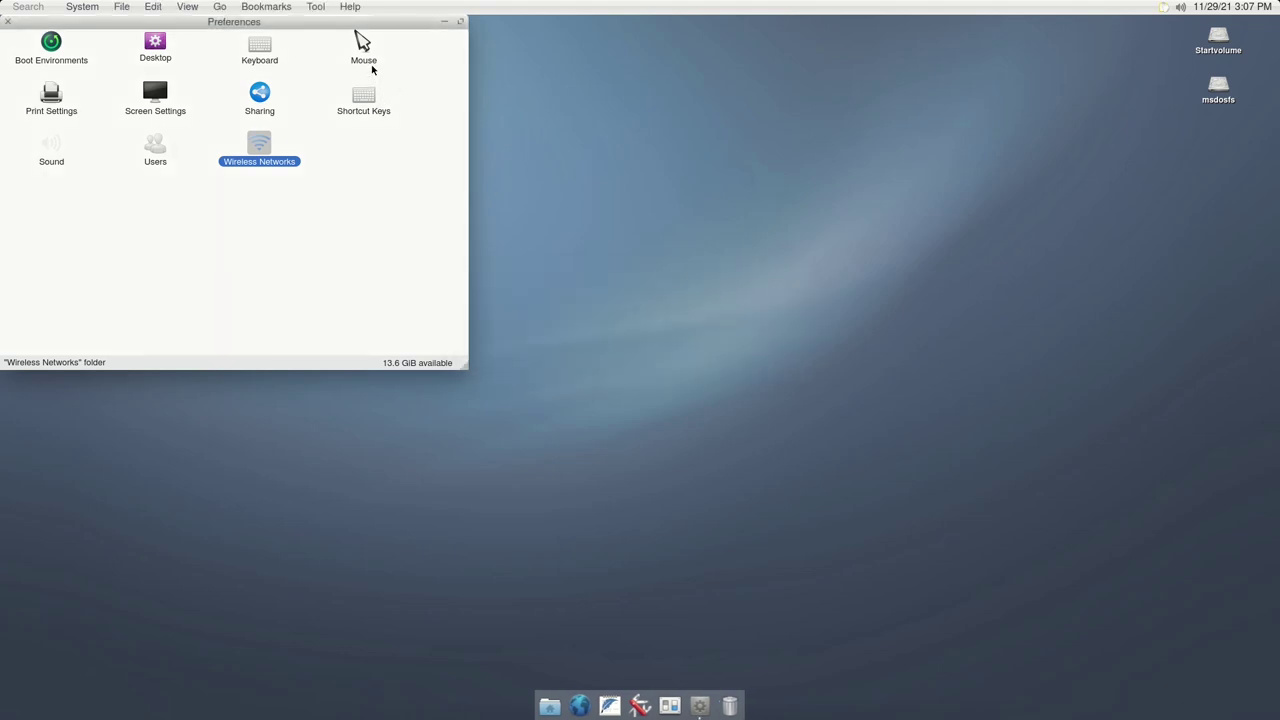
Review the Mouse, Screen Settings and Boot Environments preferences, closing each one without changes.
double_click(367, 58)
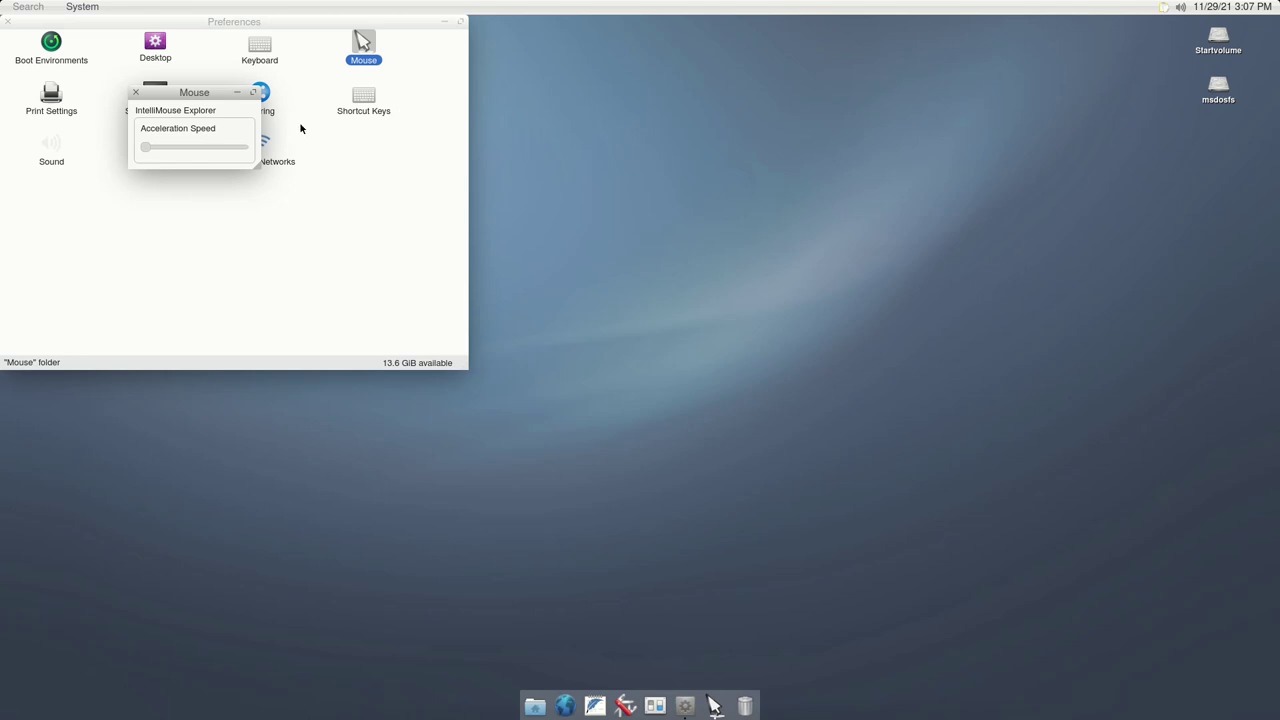
left_click(136, 92)
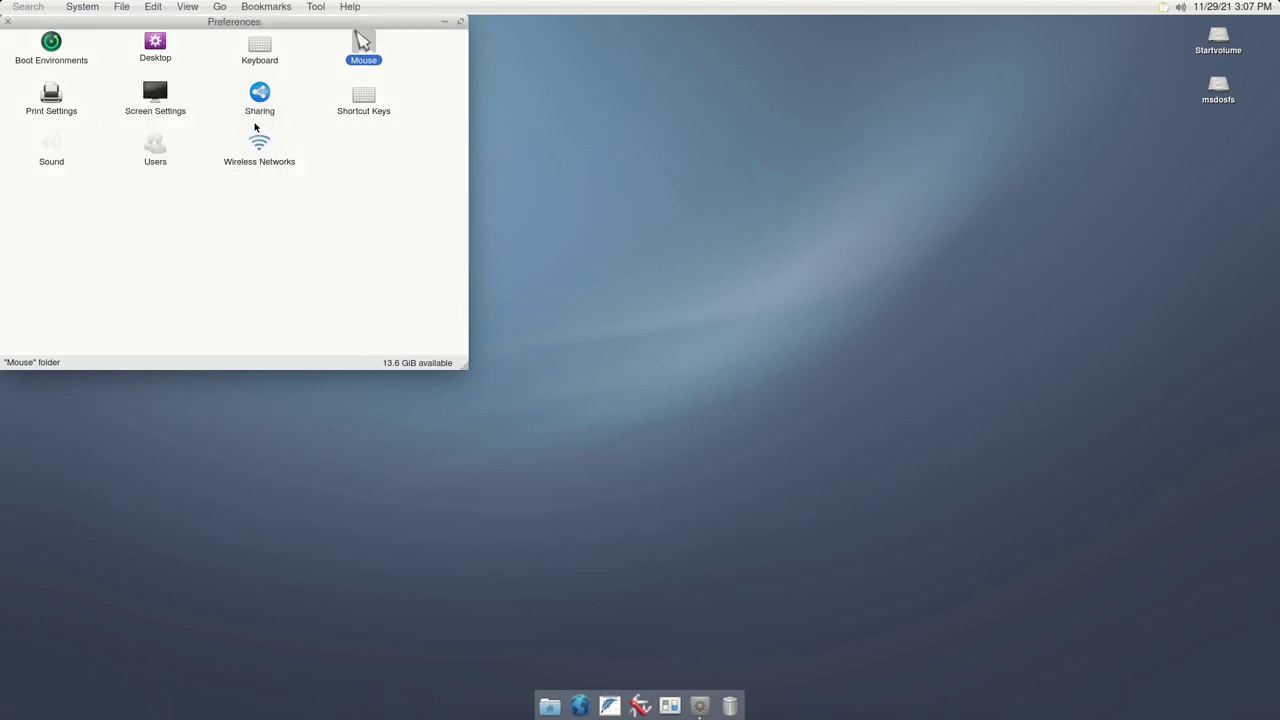
double_click(166, 113)
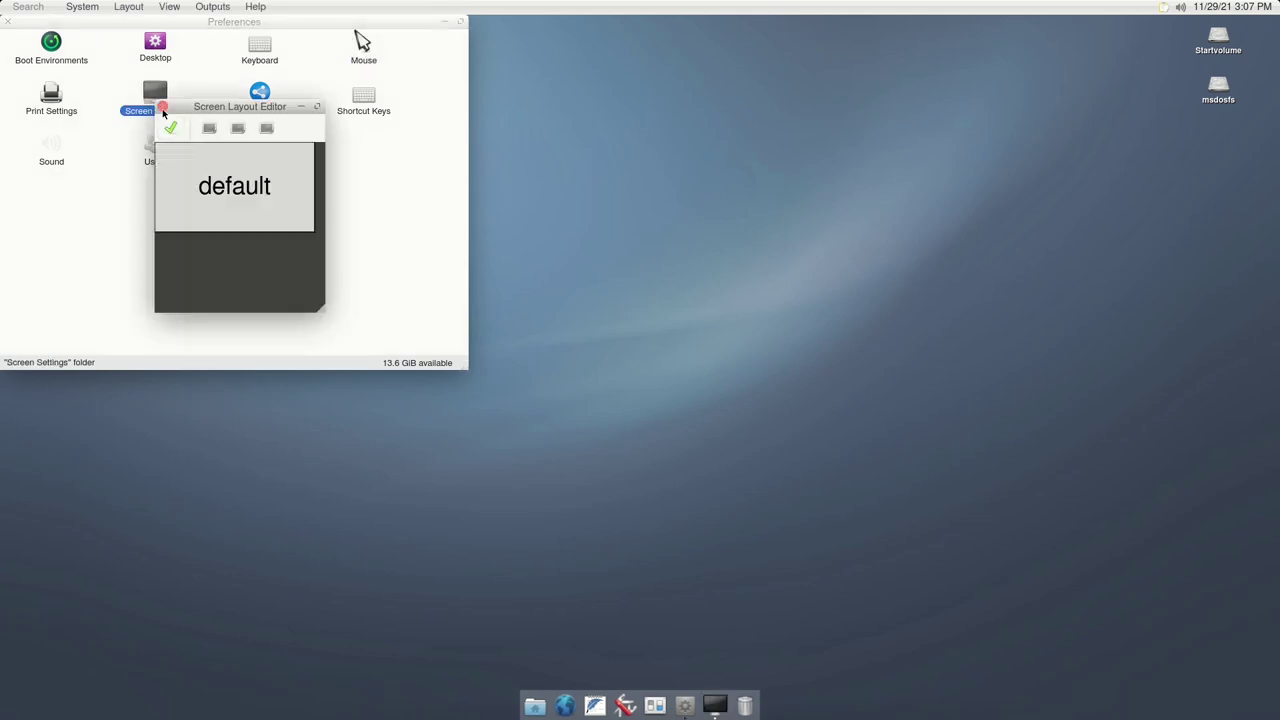
left_click(162, 107)
double_click(44, 50)
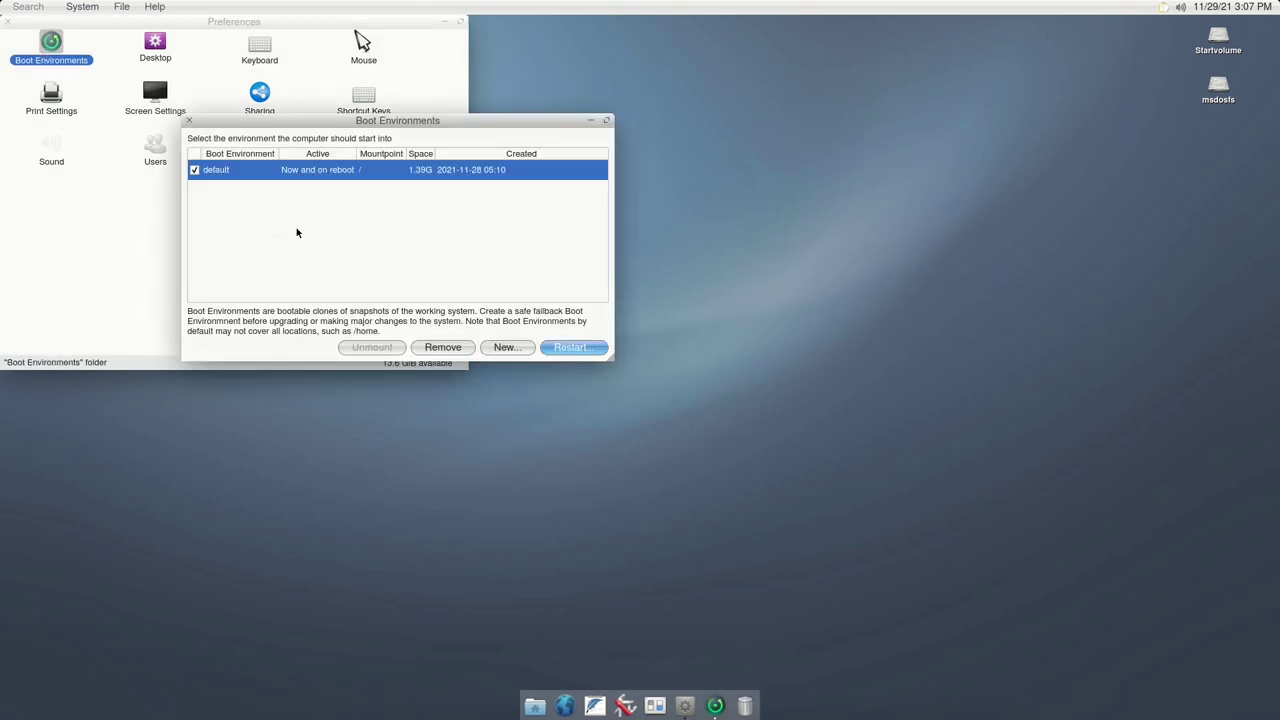
left_click(189, 120)
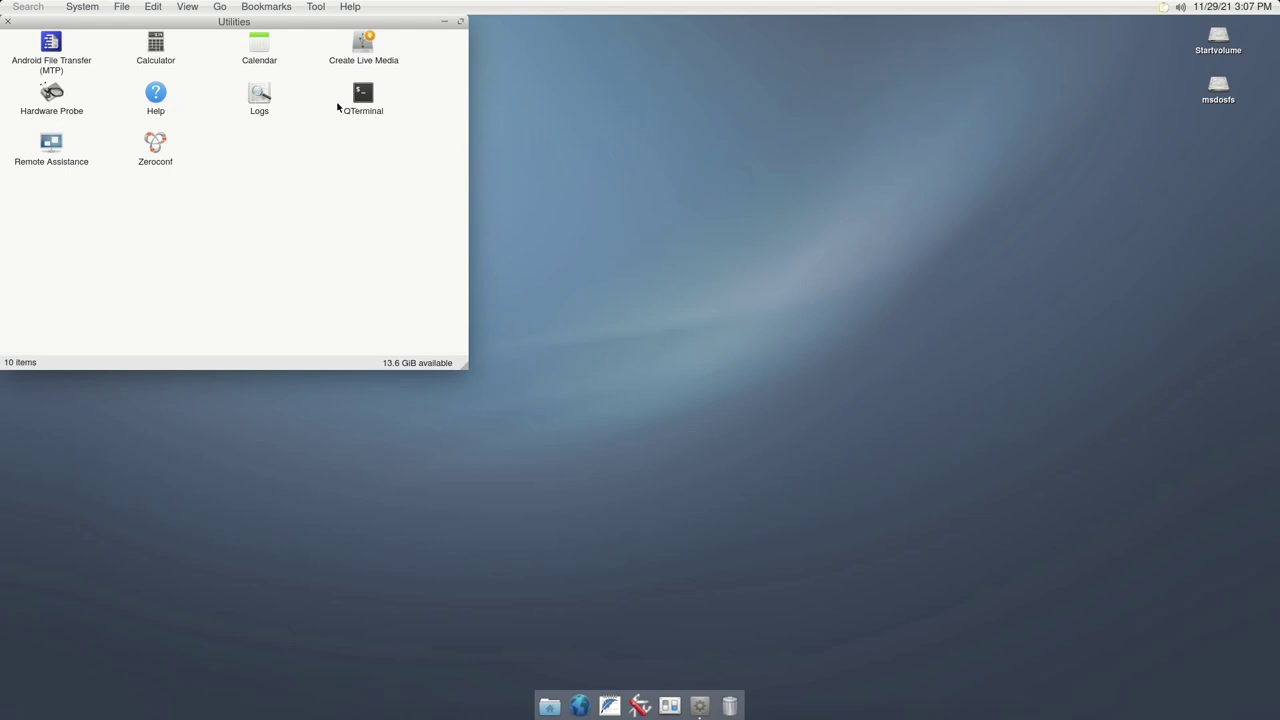
Close the Utilities folder and request a shutdown of the computer.
left_click(5, 22)
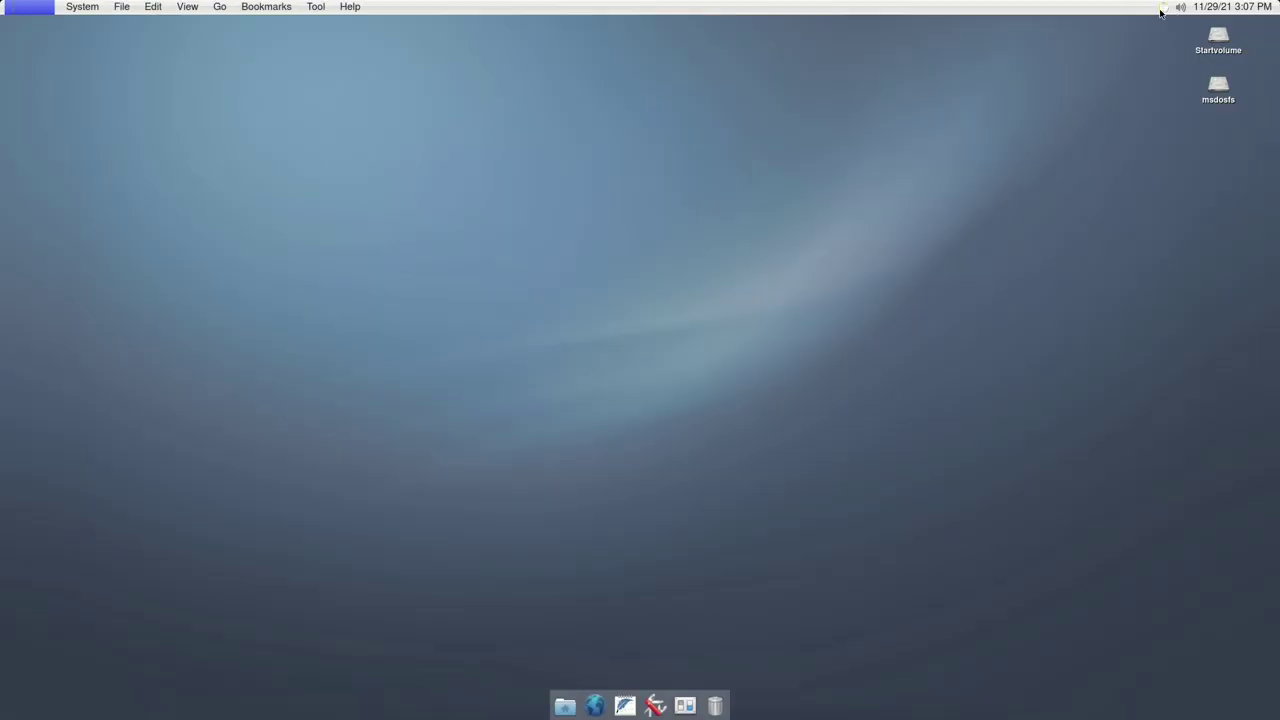
left_click(86, 10)
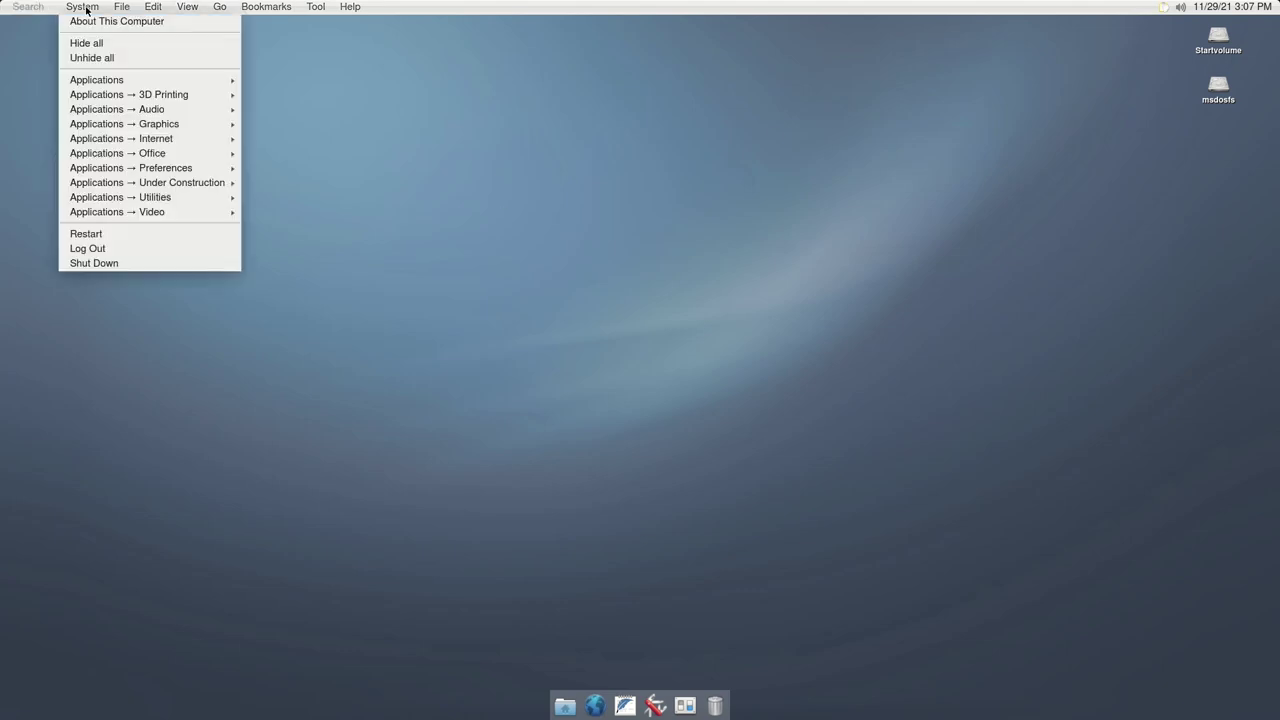
left_click(120, 264)
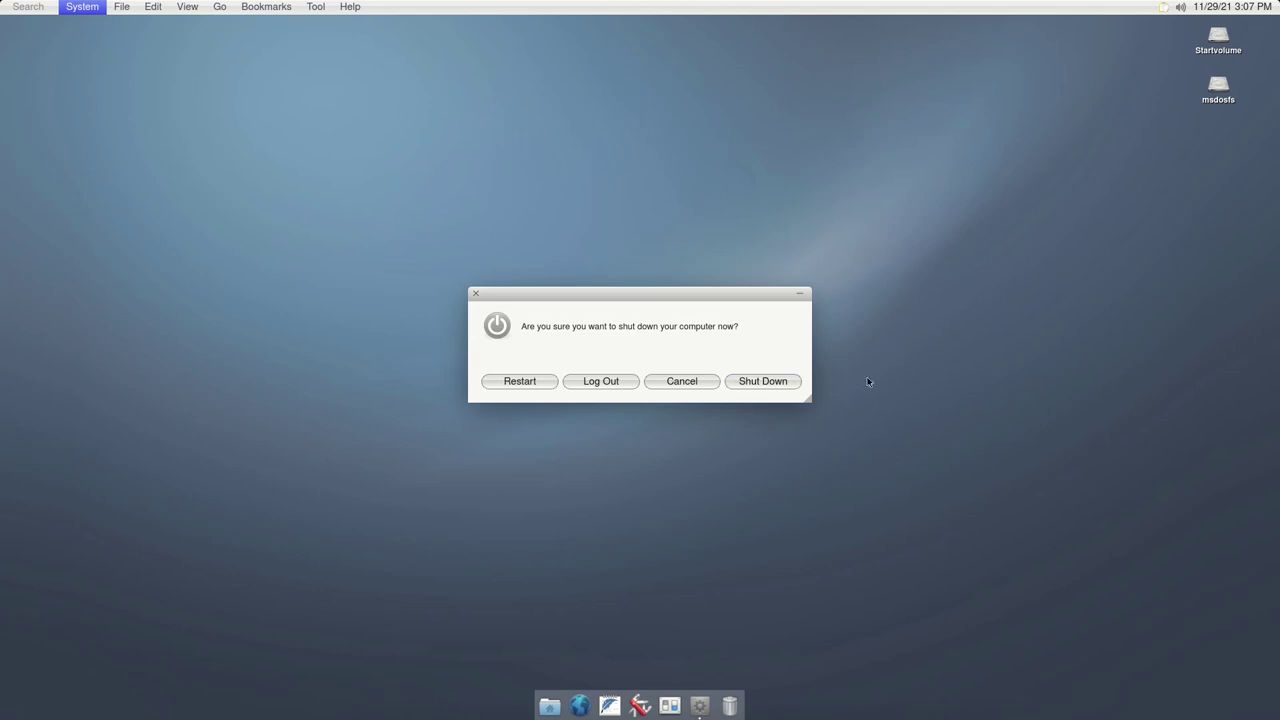